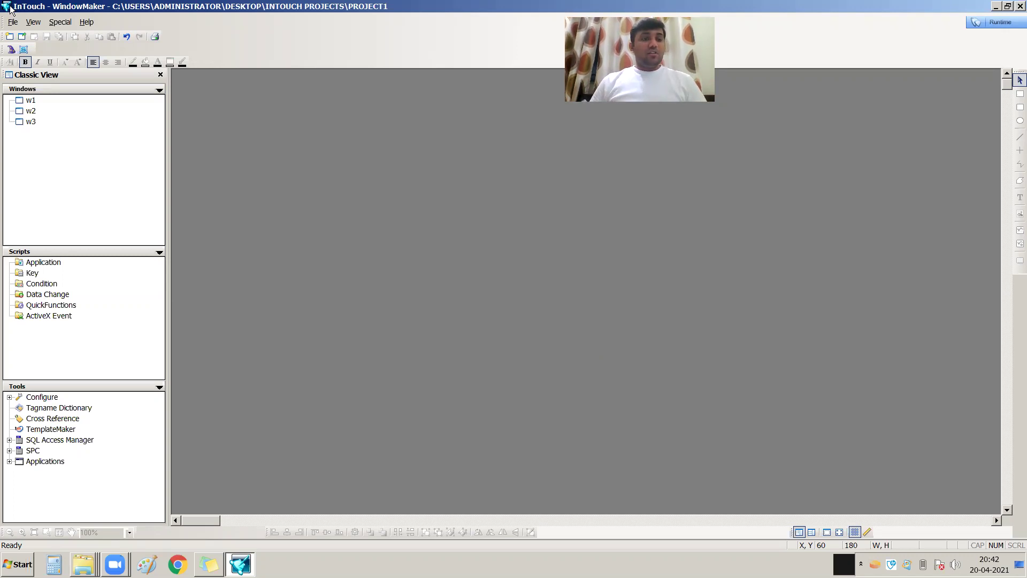
# - Open window w1 from the Windows tree of the Classic View
pyautogui.doubleClick(32, 100)
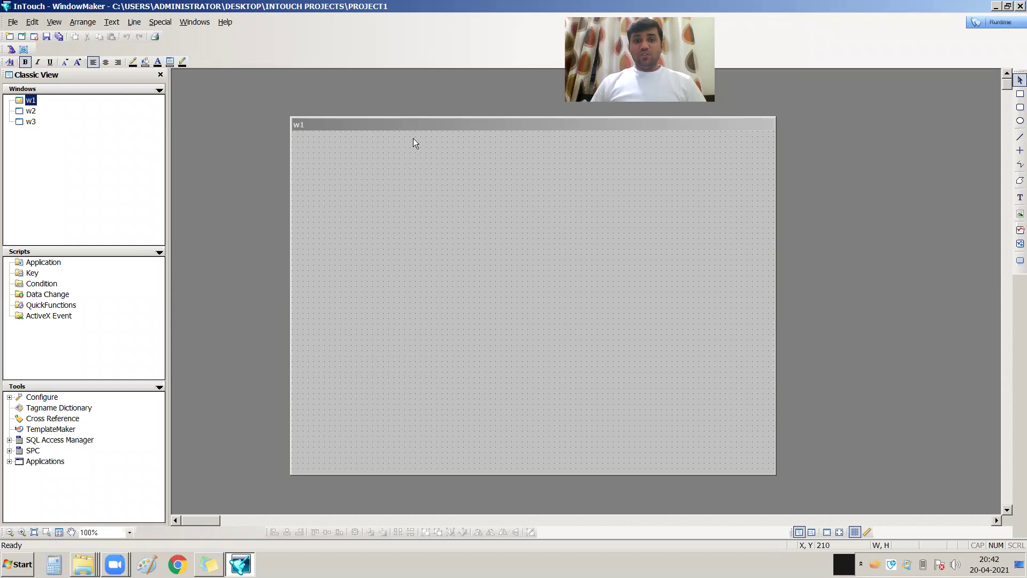
# - Move window w1 up-left and stretch its right, left and bottom edges to fill the workspace
pyautogui.moveTo(422, 124); pyautogui.dragTo(409, 90)
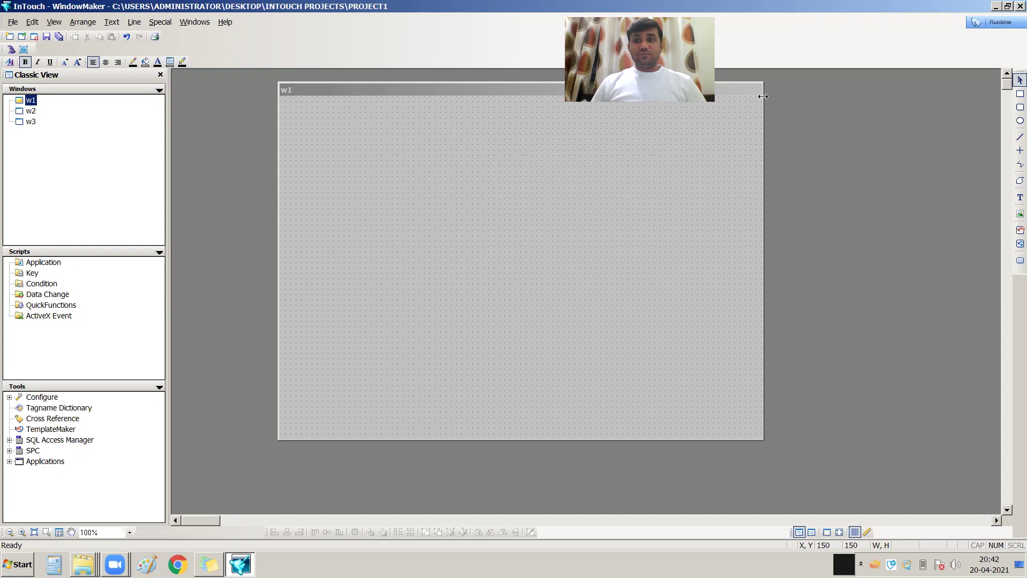
pyautogui.moveTo(763, 97); pyautogui.dragTo(963, 140)
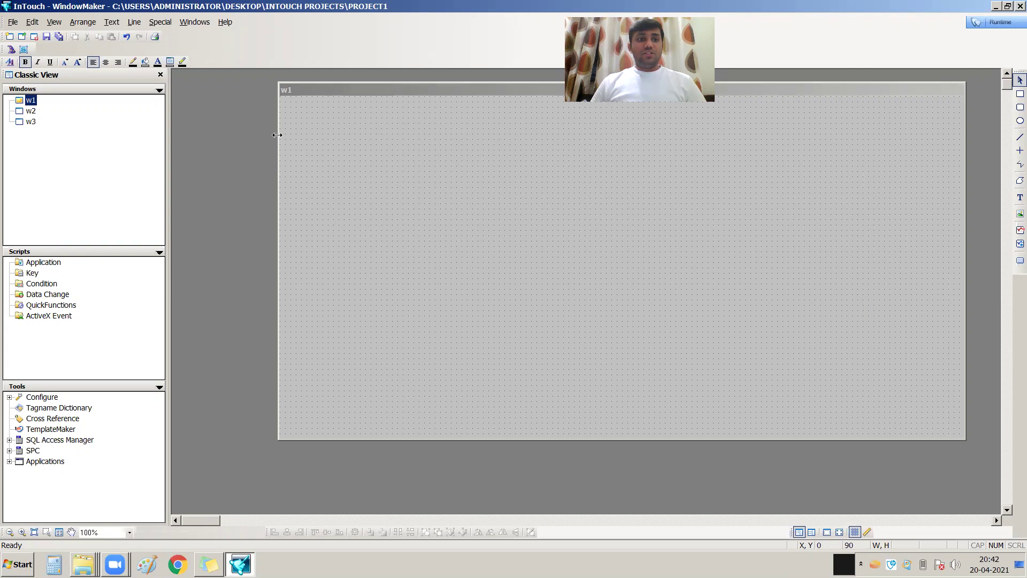
pyautogui.moveTo(277, 136); pyautogui.dragTo(187, 156)
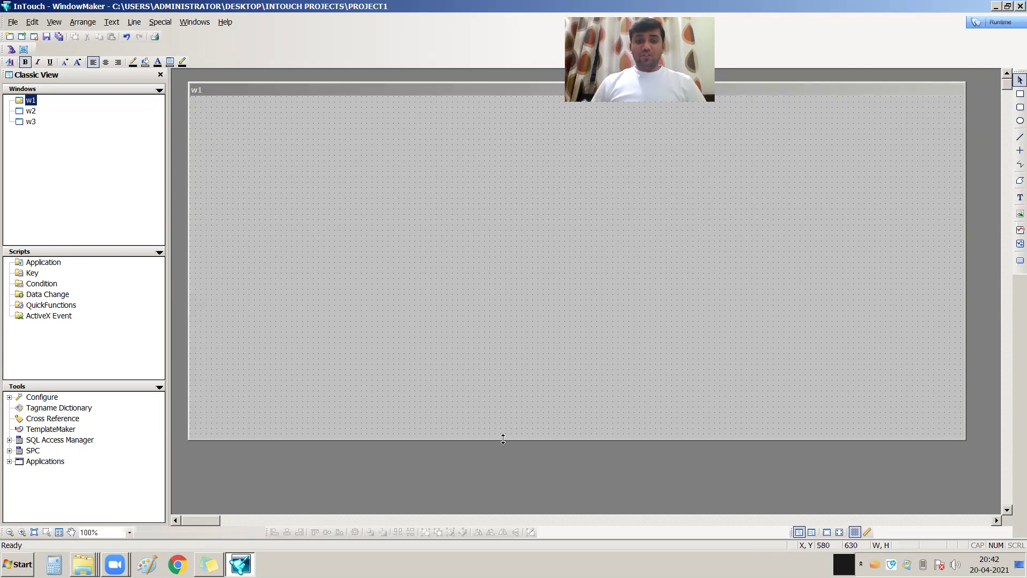
pyautogui.moveTo(503, 440); pyautogui.dragTo(505, 482)
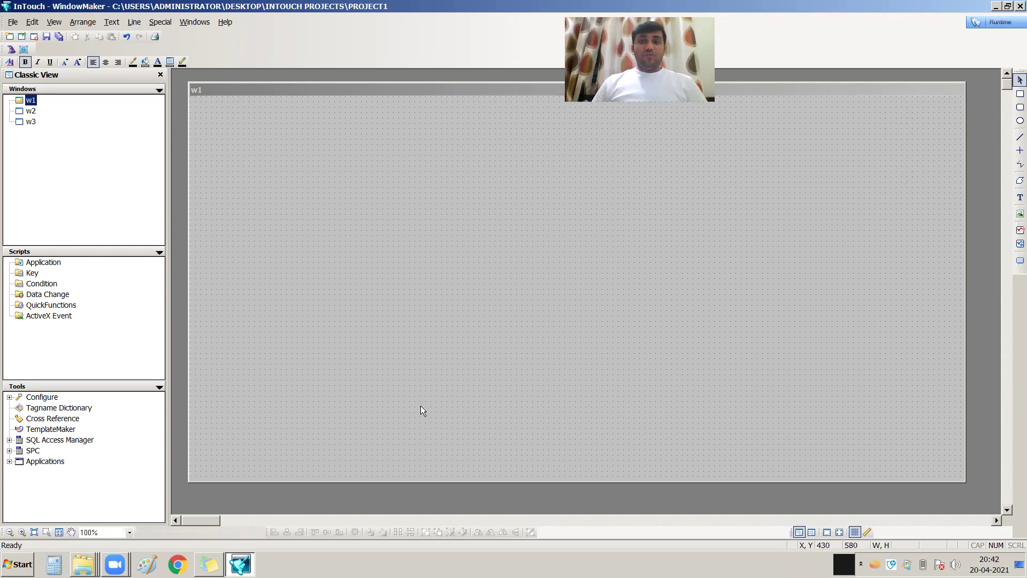
pyautogui.click(43, 410)
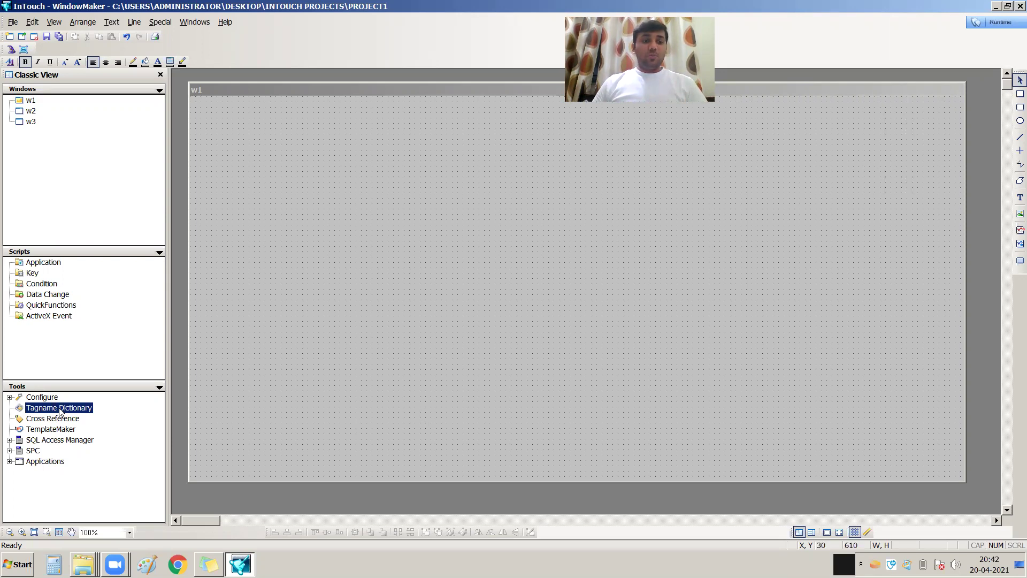
# - Open the Tagname Dictionary and start a new blank Memory Integer tag
pyautogui.doubleClick(60, 410)
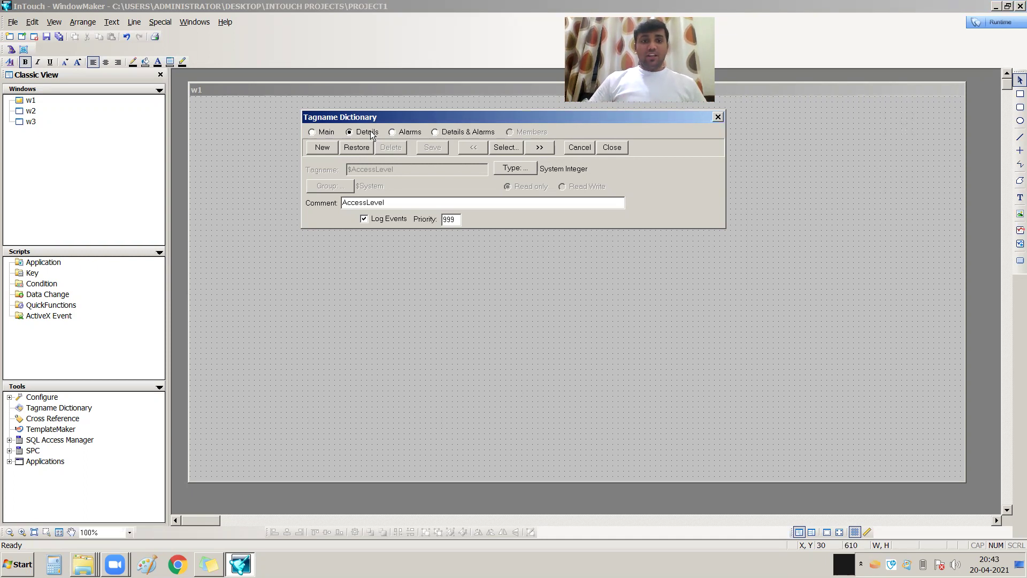
pyautogui.click(333, 148)
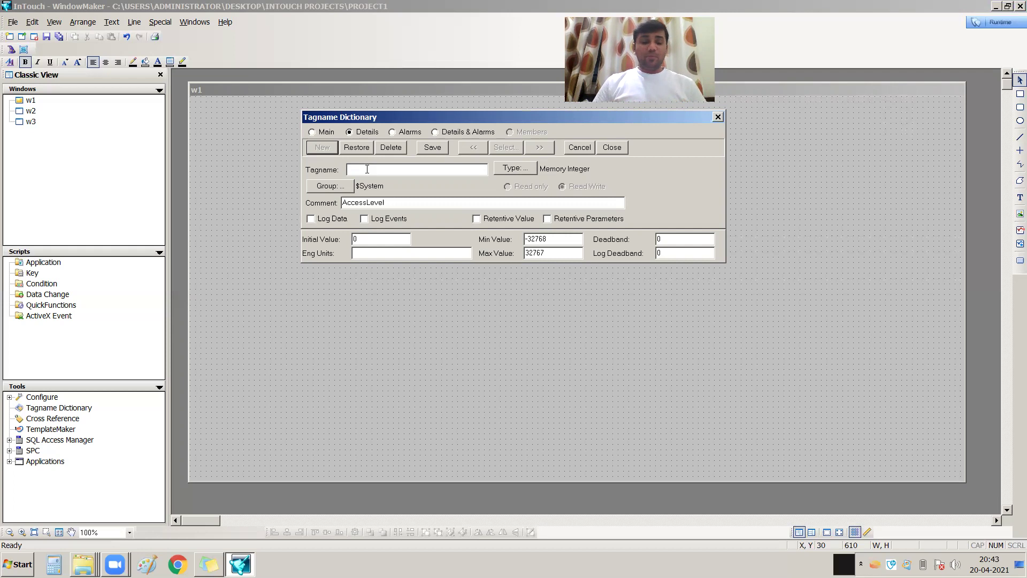
# - Enter on-off-switch as the new tag's name and bring up the Tag Types list
pyautogui.write('switch')
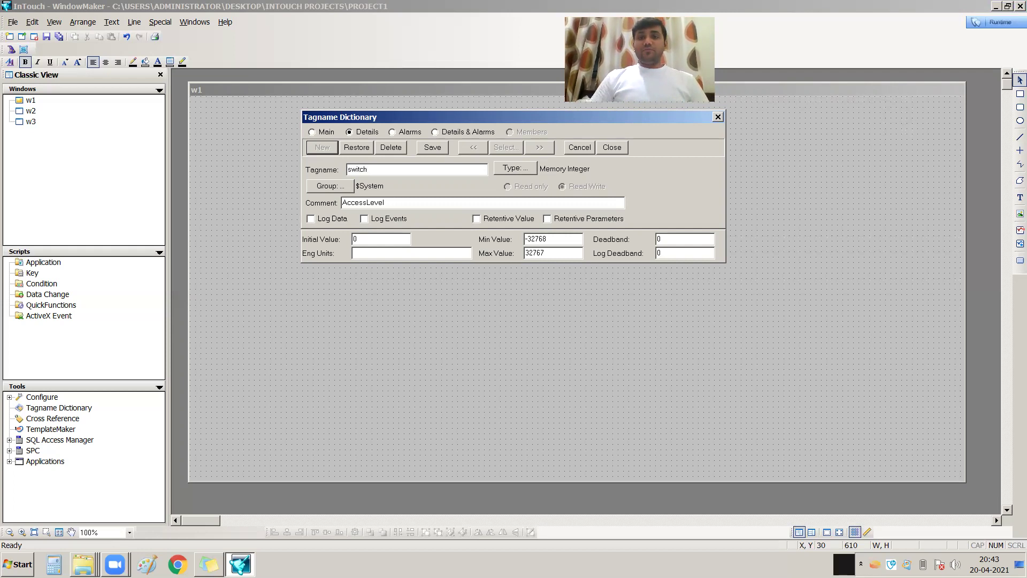
pyautogui.press('BackSpace')
pyautogui.press('BackSpace')
pyautogui.press('BackSpace')
pyautogui.press('BackSpace')
pyautogui.press('BackSpace')
pyautogui.press('BackSpace')
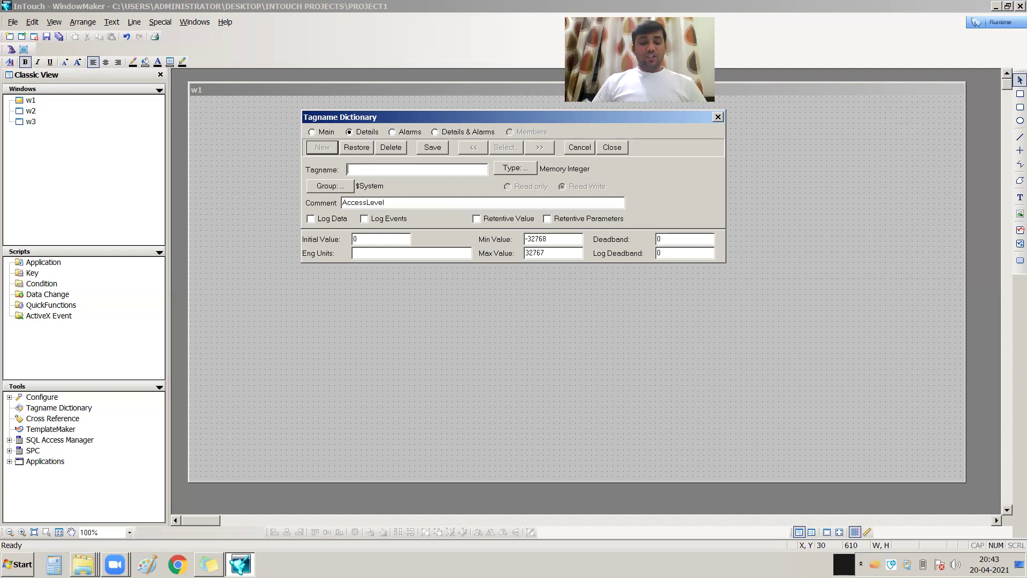
pyautogui.write('on-of')
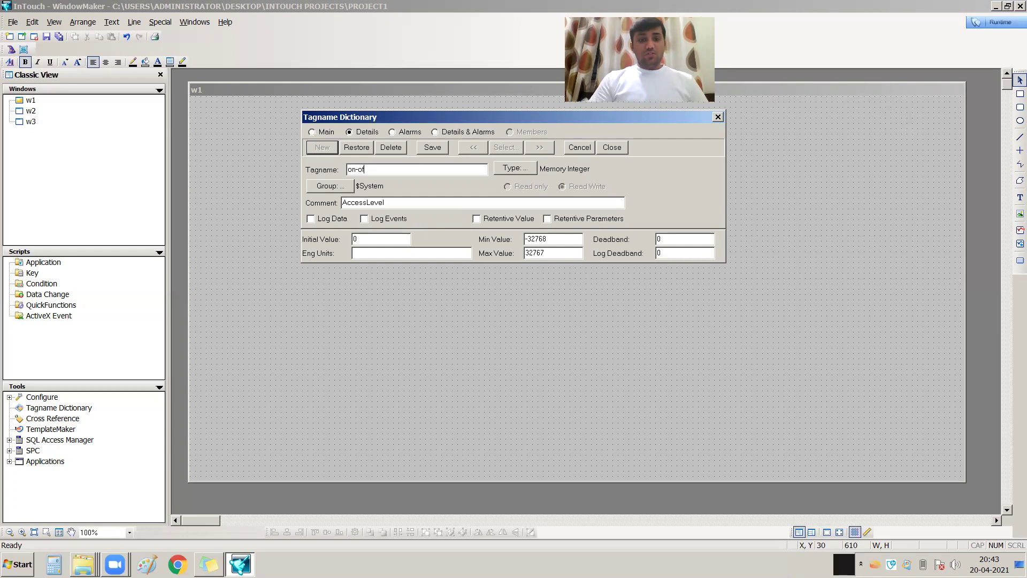
pyautogui.write('f-switch')
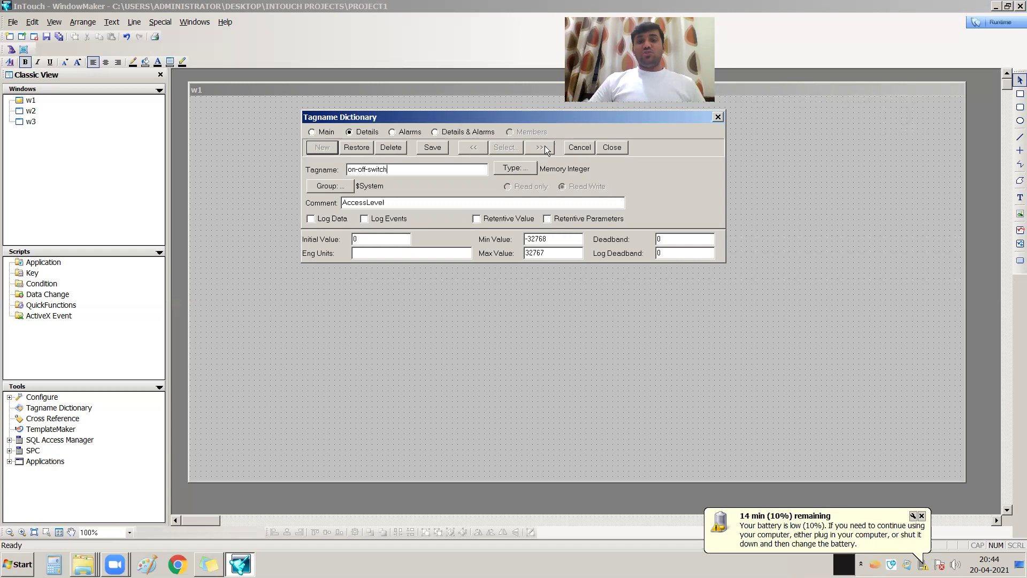
pyautogui.click(525, 167)
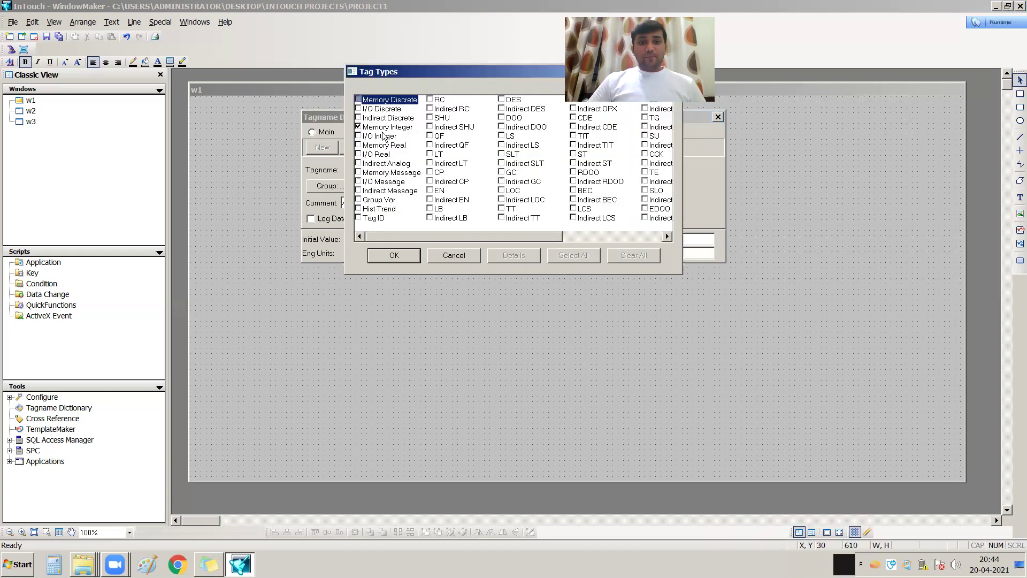
# - Try Memory Discrete, then set the on-off-switch tag type to I/O Discrete
pyautogui.click(381, 128)
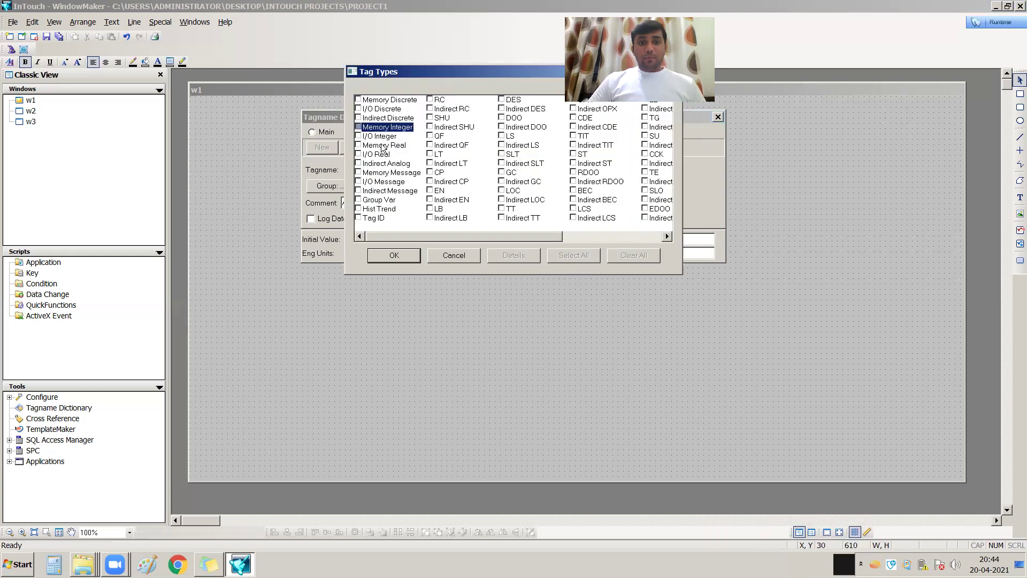
pyautogui.click(382, 100)
pyautogui.click(398, 257)
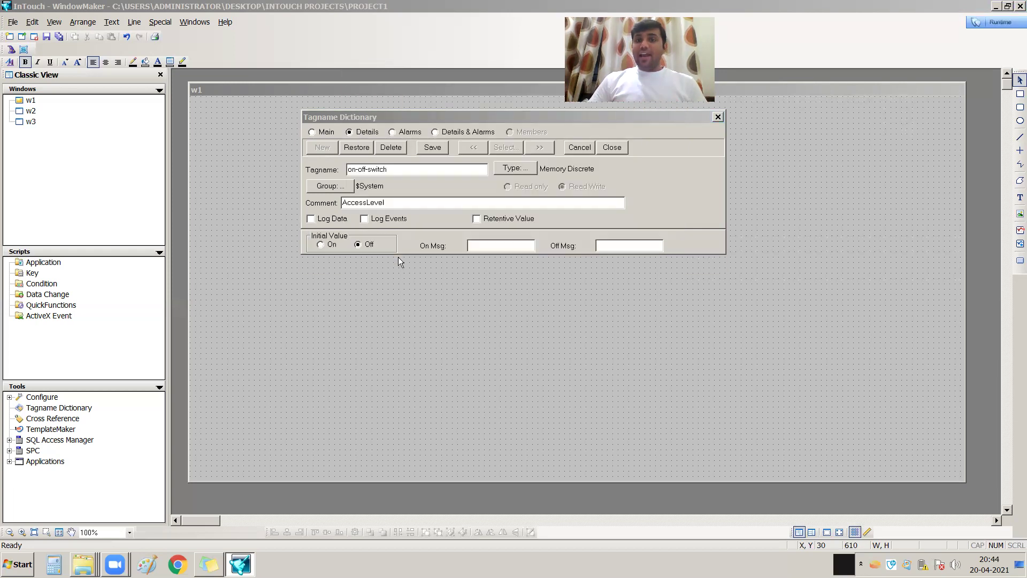
pyautogui.click(512, 170)
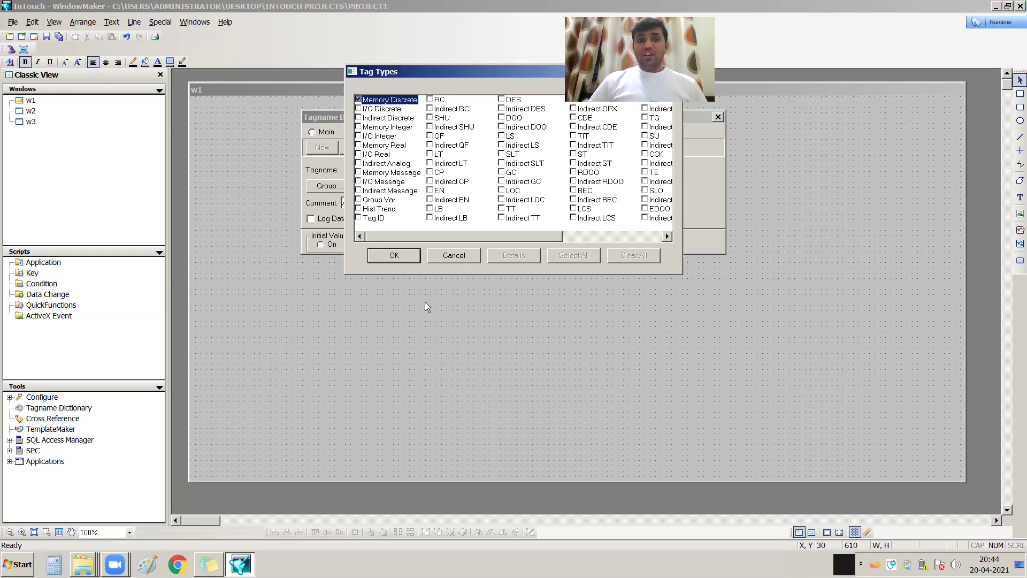
pyautogui.click(403, 261)
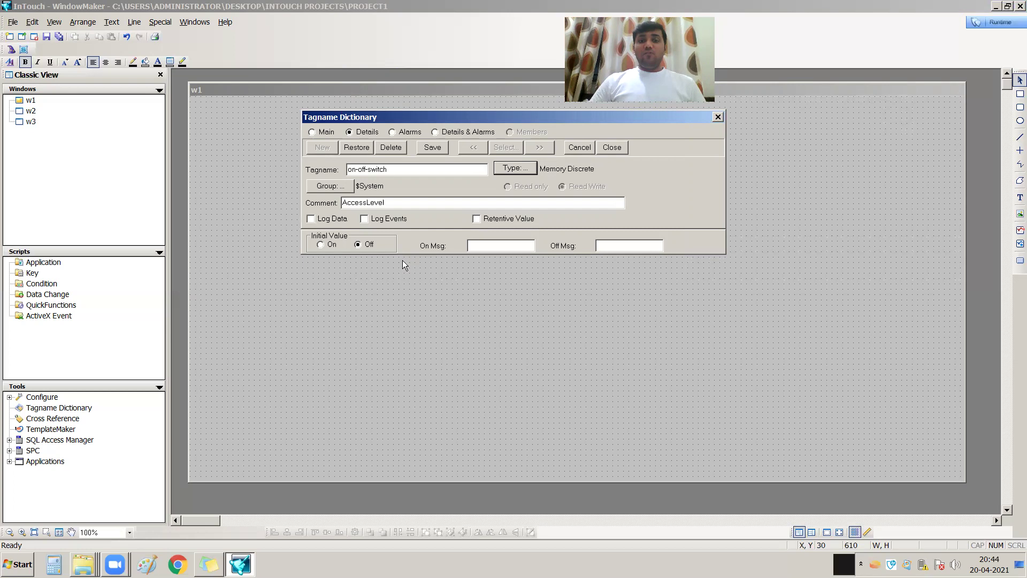
pyautogui.click(522, 170)
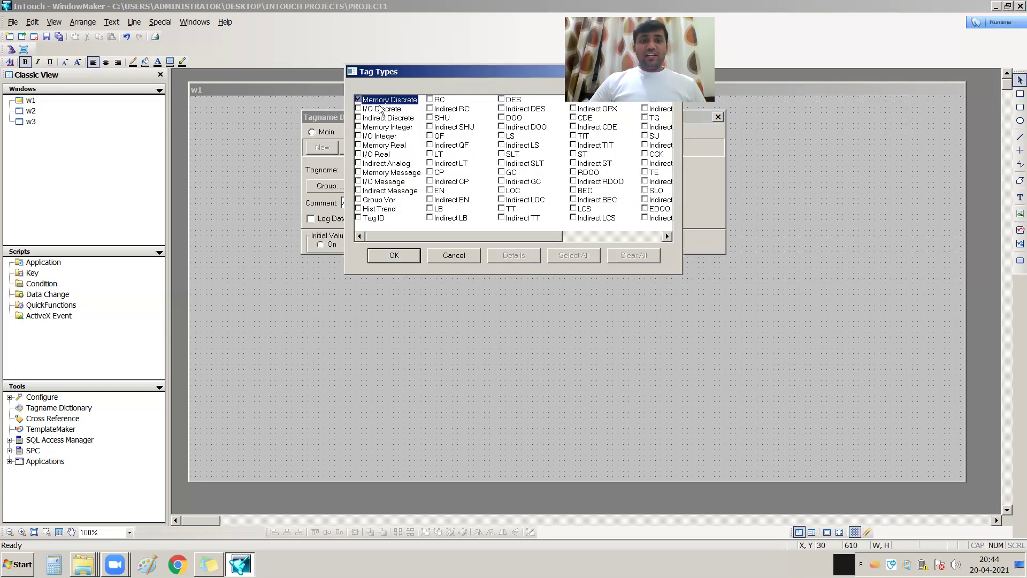
pyautogui.click(380, 109)
pyautogui.click(407, 255)
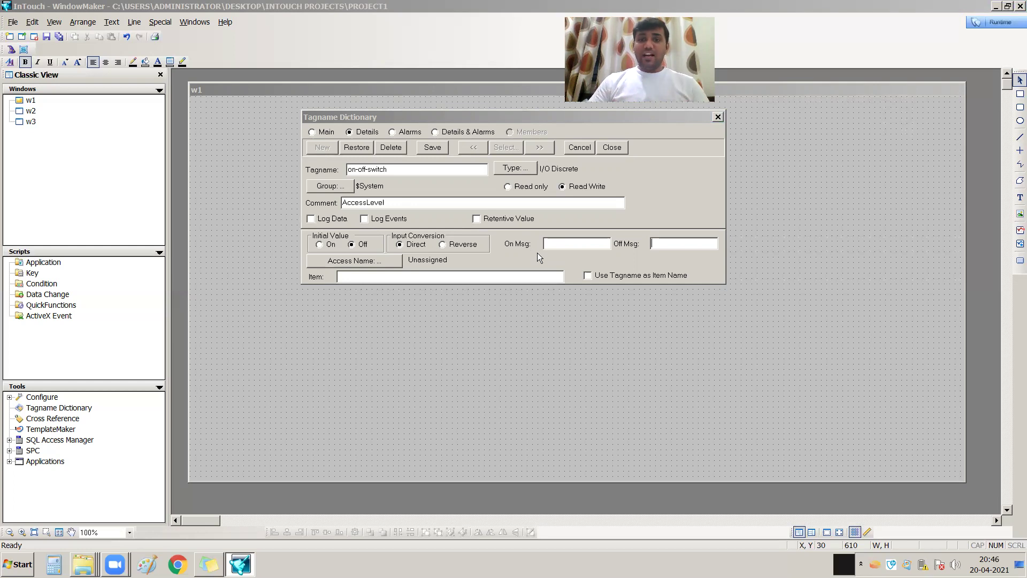
# - Switch on-off-switch back to Memory Discrete with initial value Off and save it
pyautogui.click(527, 169)
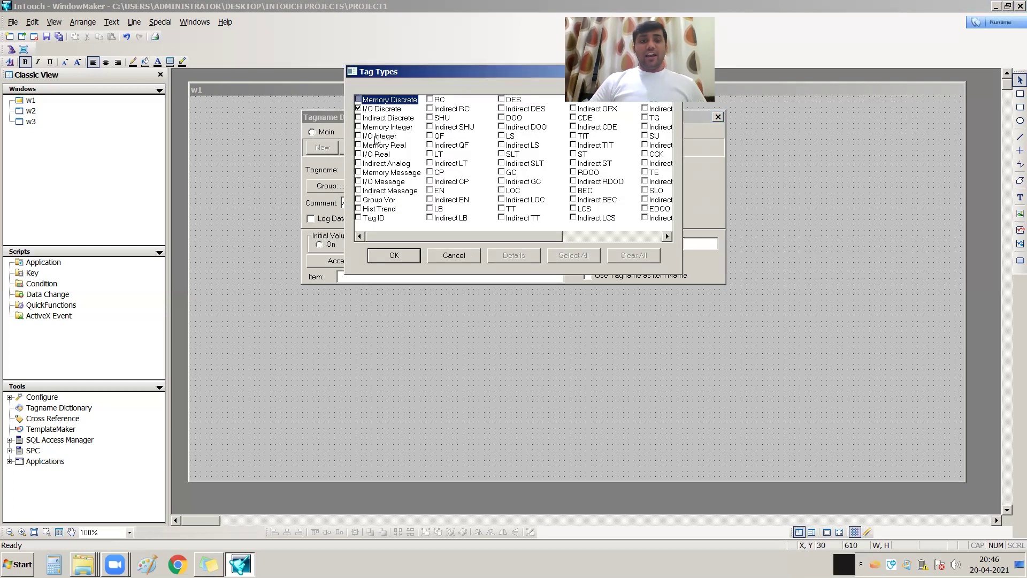
pyautogui.click(359, 100)
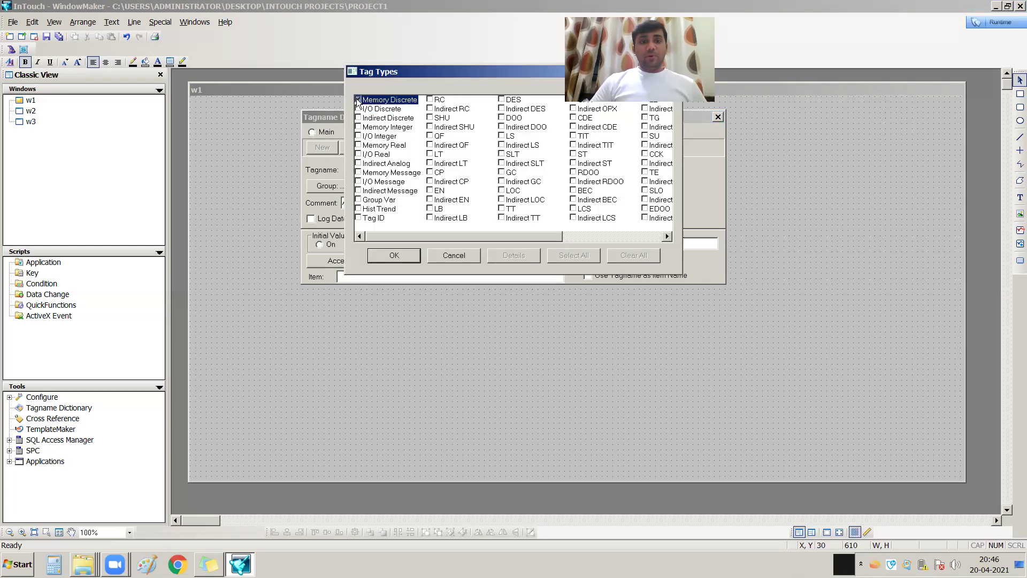
pyautogui.click(407, 258)
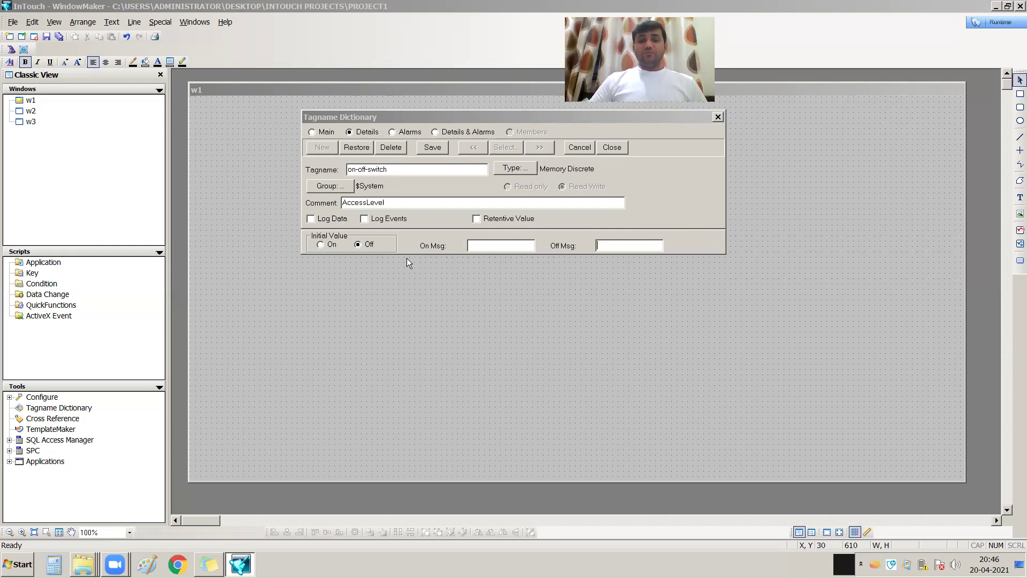
pyautogui.click(443, 152)
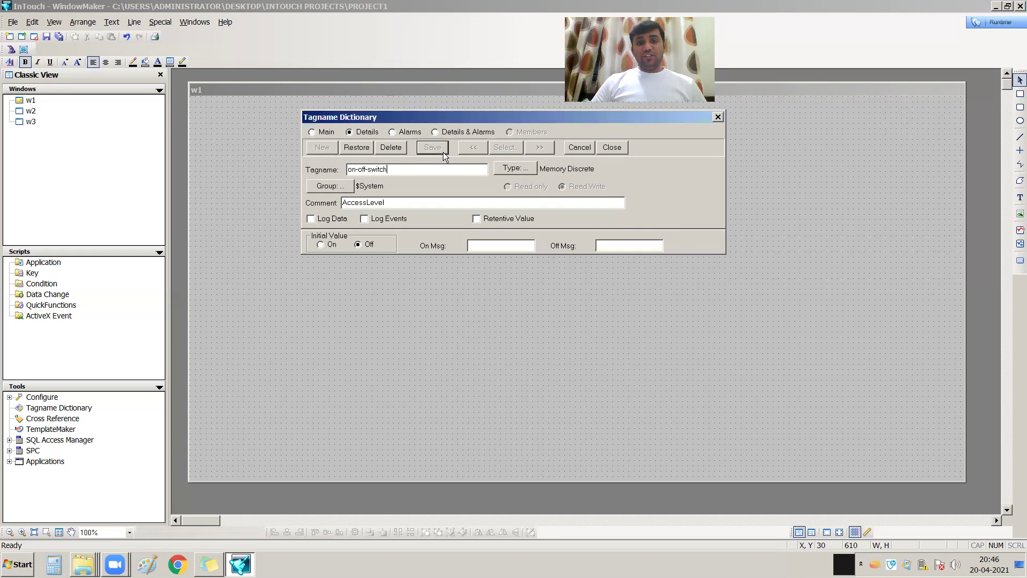
# - Close the Tagname Dictionary and reopen it from the Tools tree
pyautogui.click(613, 152)
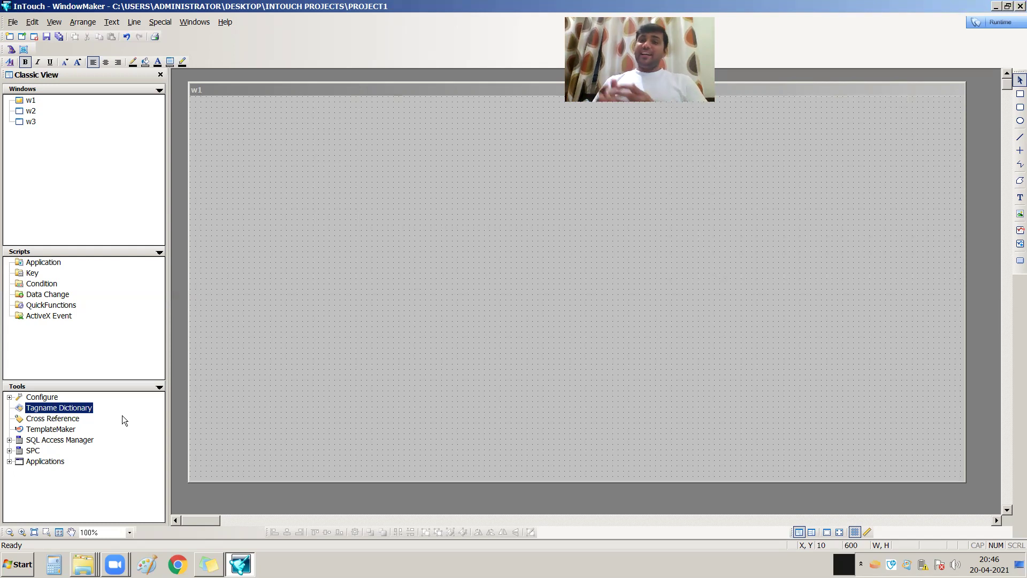
pyautogui.doubleClick(82, 410)
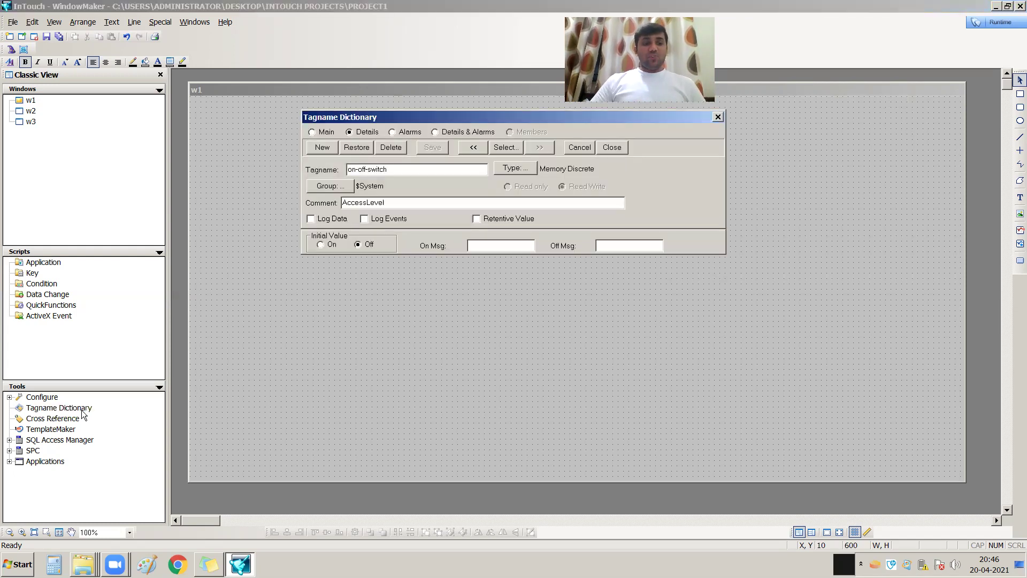
# - Start a new tag and replace the name on-off-switch with temp
pyautogui.click(322, 147)
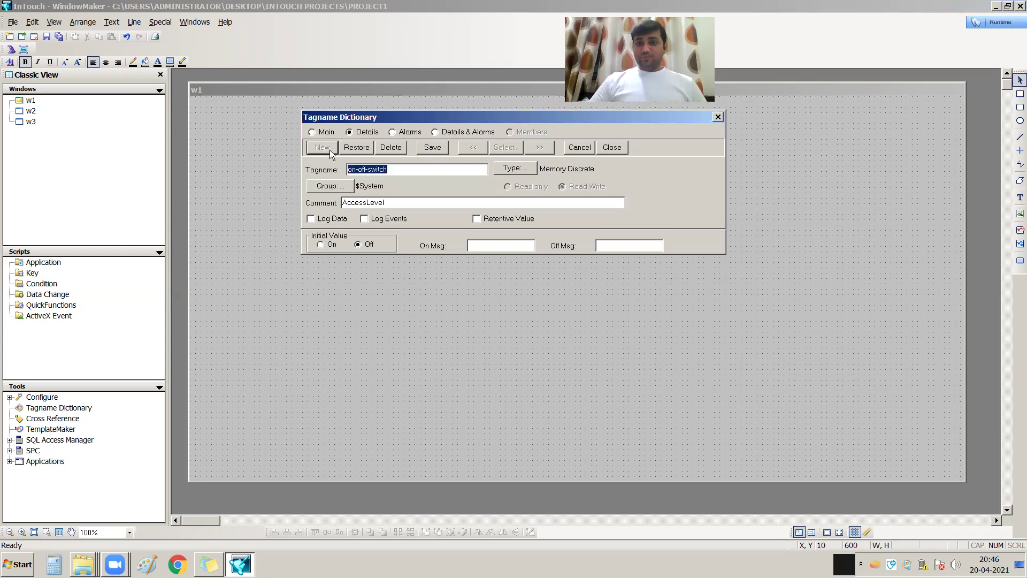
pyautogui.click(402, 169)
pyautogui.moveTo(402, 169); pyautogui.dragTo(337, 171)
pyautogui.press('BackSpace')
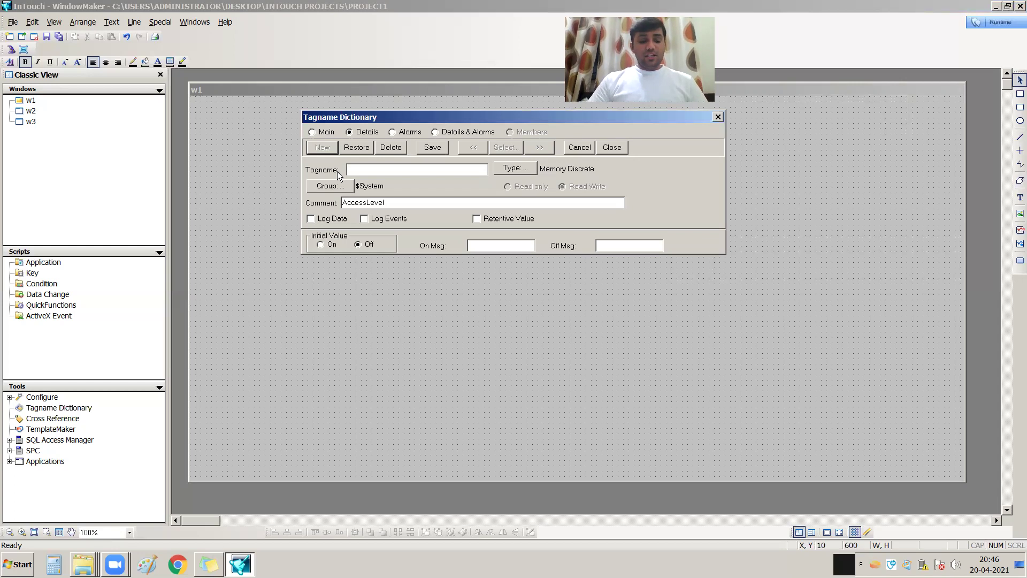
pyautogui.write('temp')
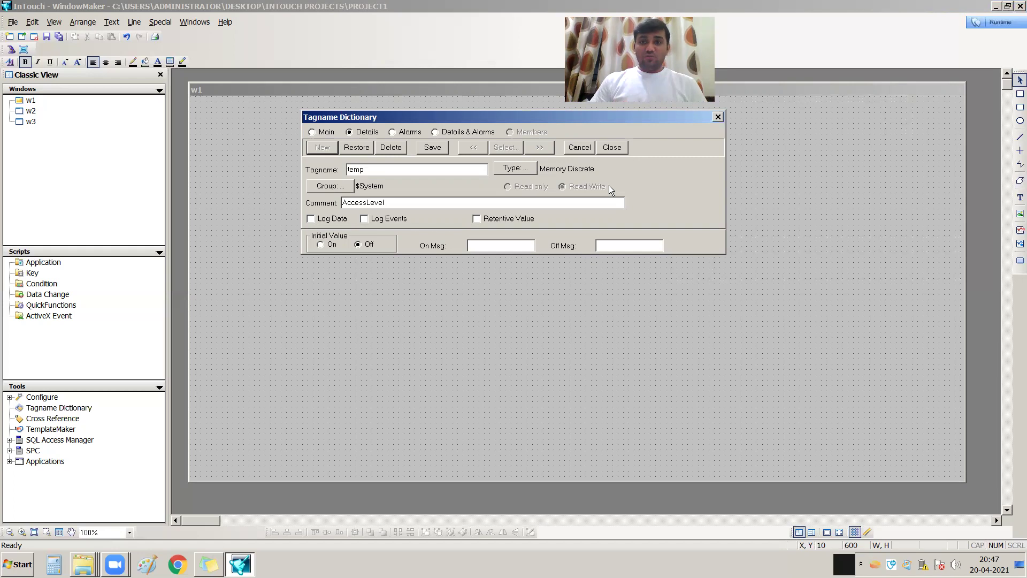
# - Make temp a Memory Real tag with initial value 0 and limits -32768 to 32767
pyautogui.click(515, 167)
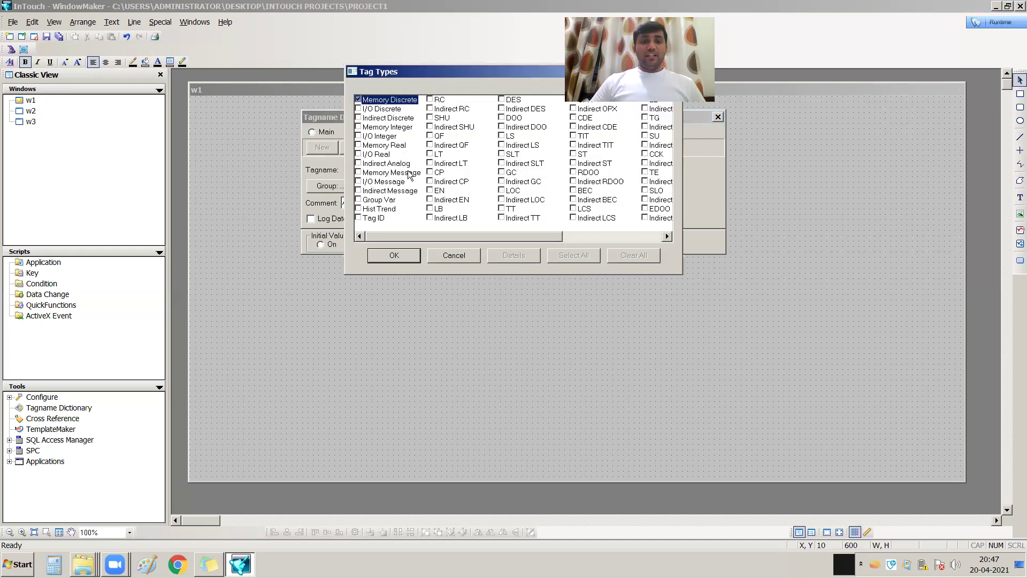
pyautogui.click(381, 145)
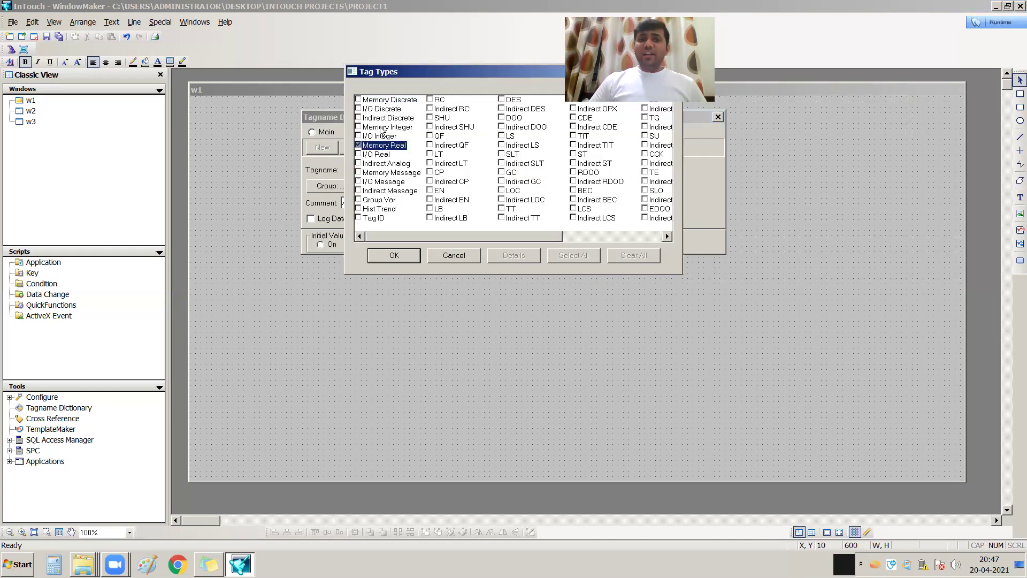
pyautogui.click(382, 129)
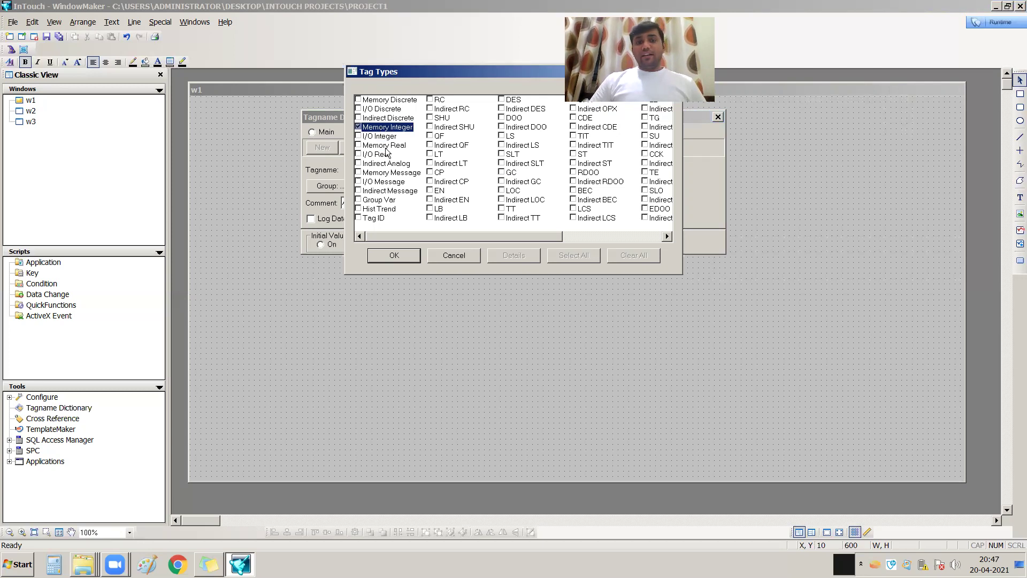
pyautogui.click(386, 149)
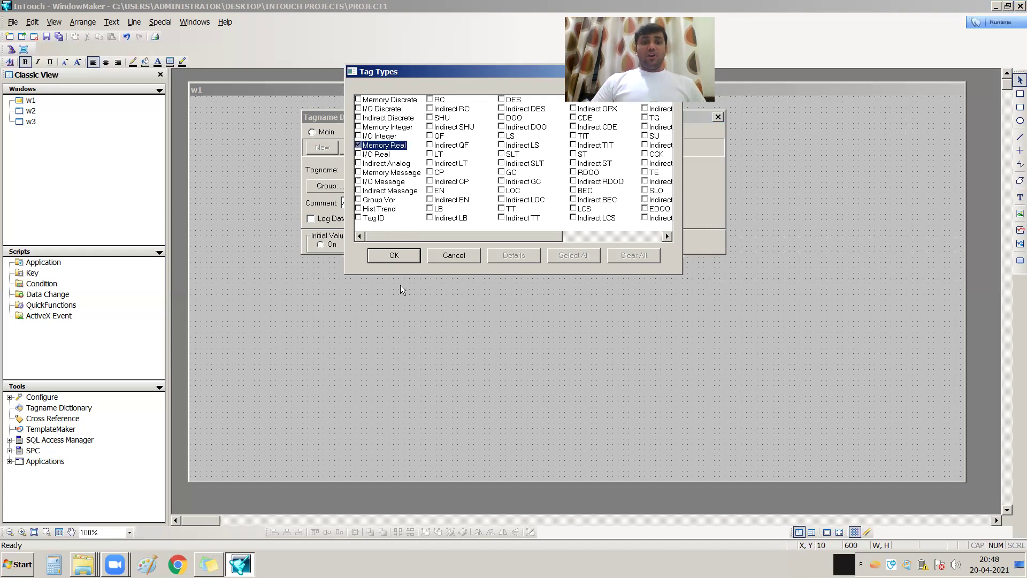
pyautogui.click(399, 259)
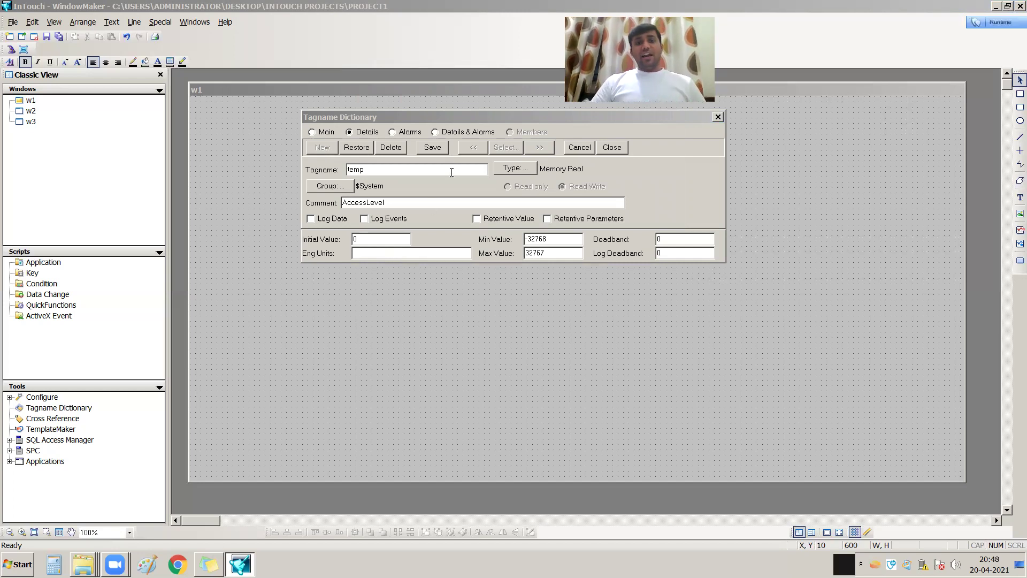
# - Save the temp tag, close the Tagname Dictionary, then reopen it
pyautogui.click(442, 149)
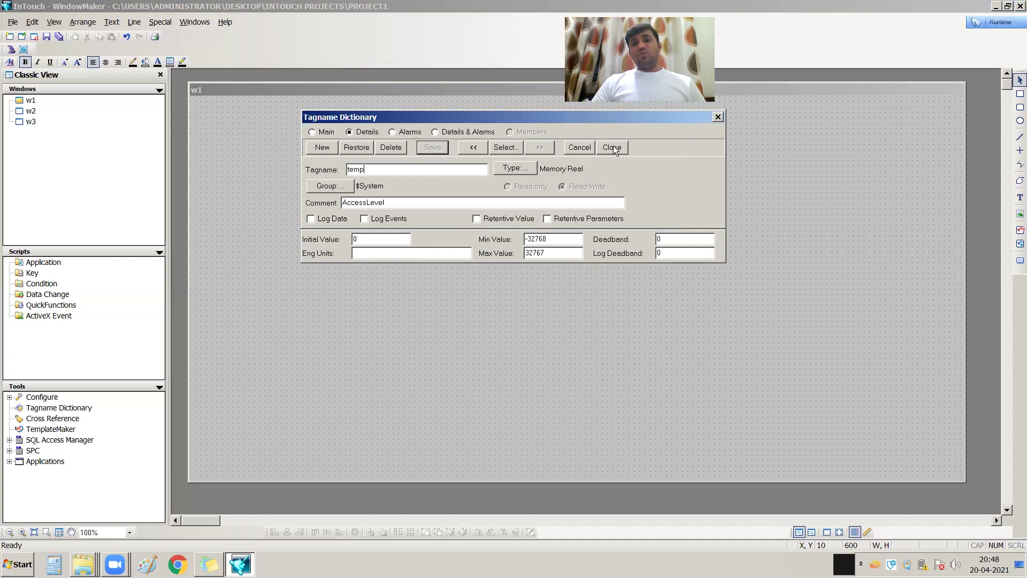
pyautogui.click(613, 148)
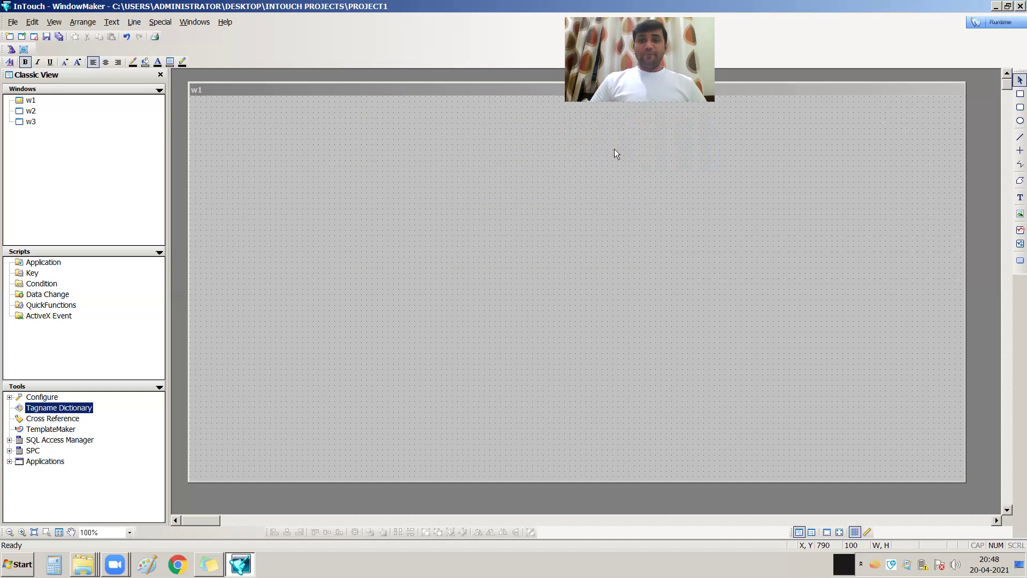
pyautogui.doubleClick(85, 410)
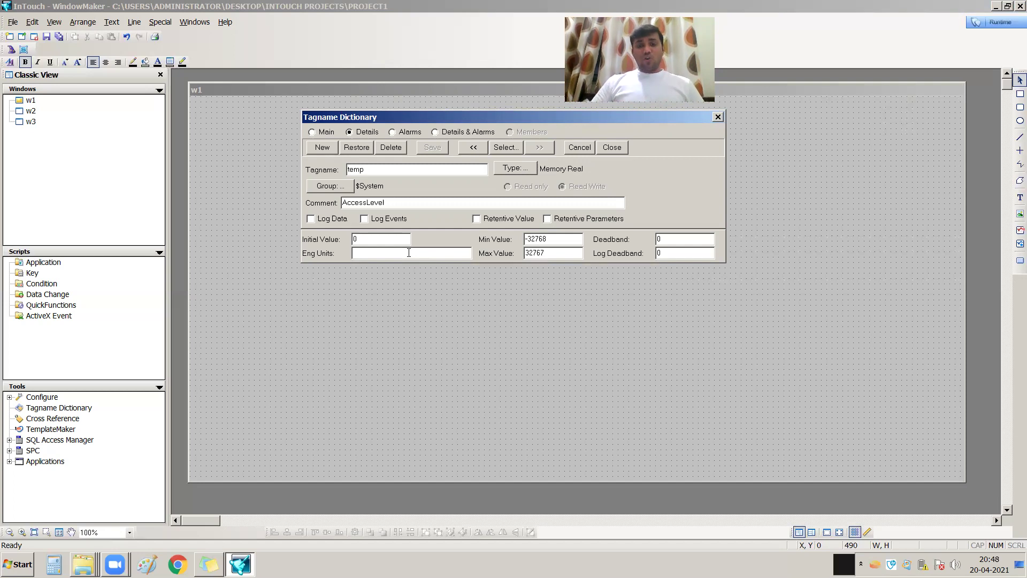
# - Bring up the Select Tag list of all 36 tags, moved lower on screen, and dismiss the low battery warning
pyautogui.click(510, 148)
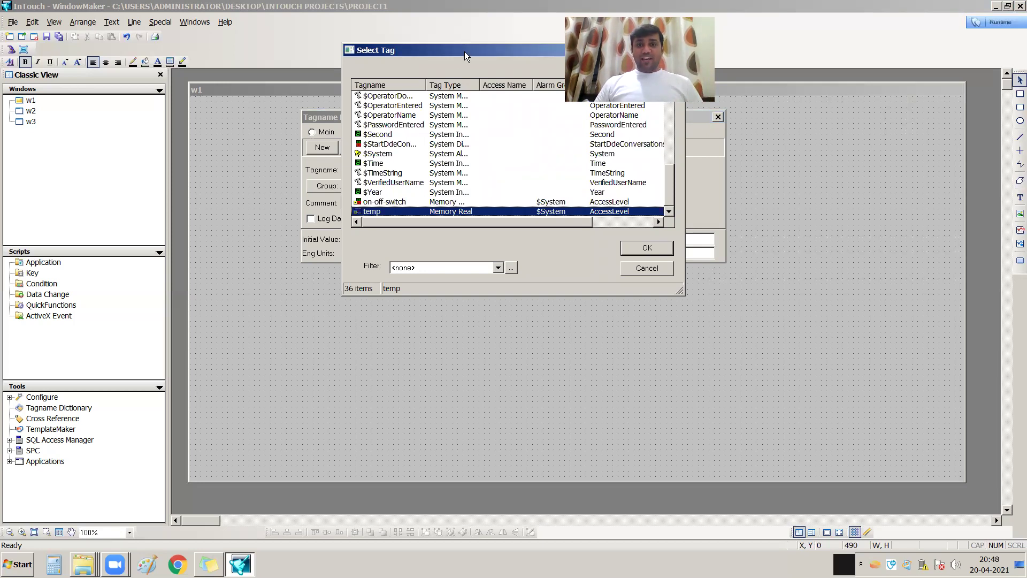
pyautogui.moveTo(464, 52); pyautogui.dragTo(468, 144)
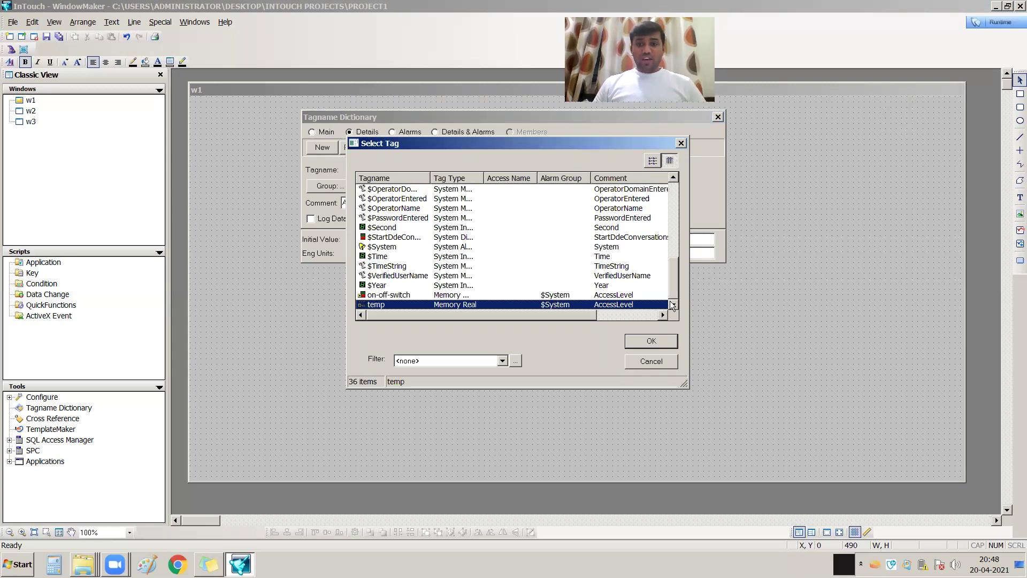
pyautogui.moveTo(674, 294); pyautogui.dragTo(677, 244)
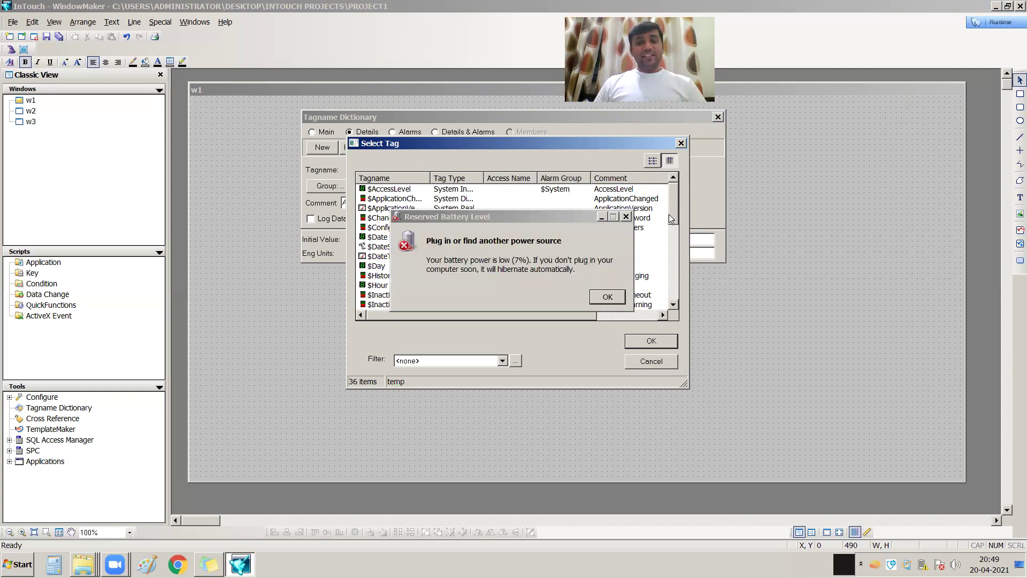
pyautogui.click(608, 297)
pyautogui.moveTo(676, 219); pyautogui.dragTo(671, 298)
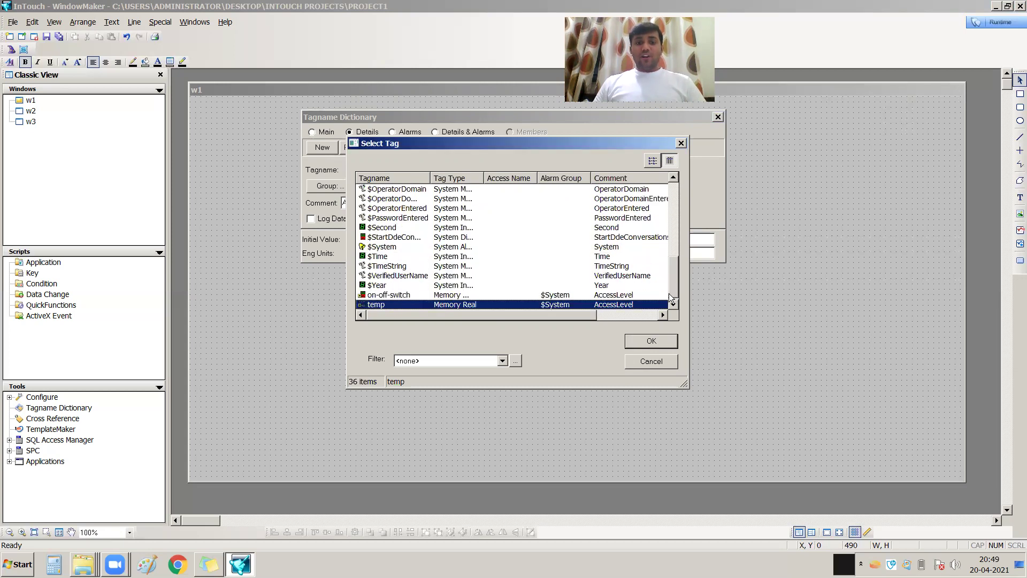
# - Widen the Tag Type column, then load on-off-switch (Memory Discrete) into the Tagname Dictionary
pyautogui.click(395, 296)
pyautogui.click(396, 304)
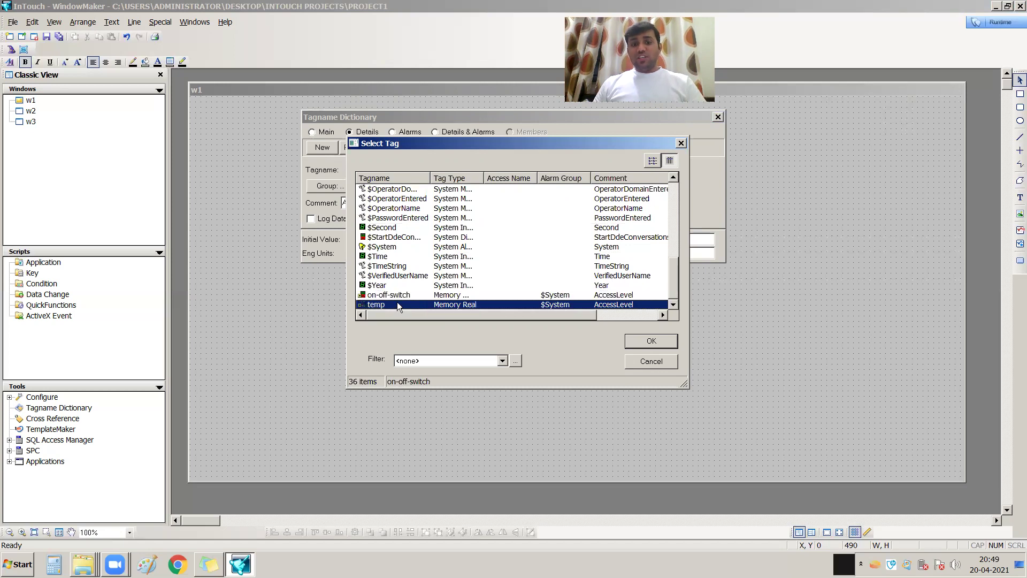
pyautogui.click(398, 298)
pyautogui.click(400, 303)
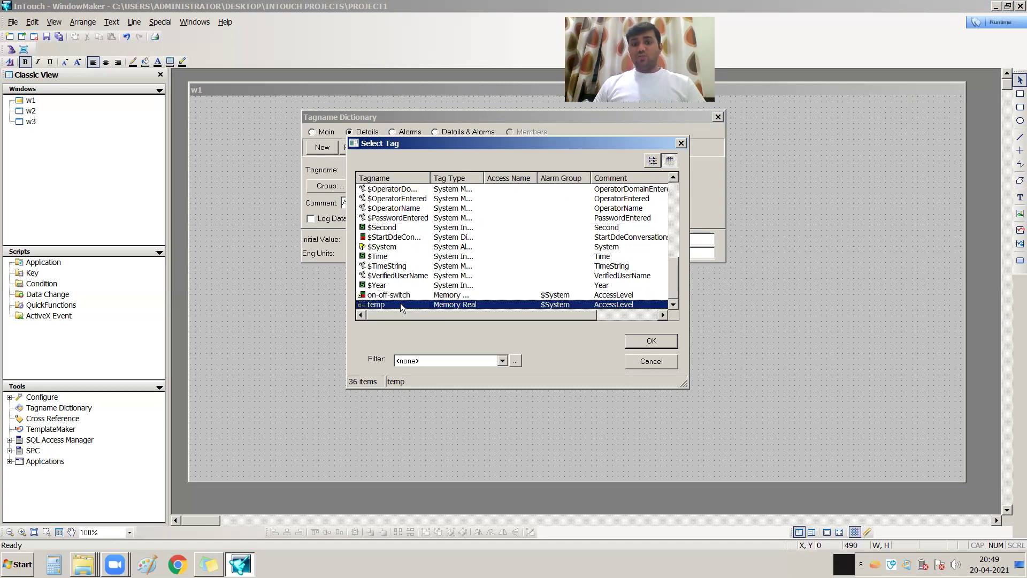
pyautogui.moveTo(483, 178); pyautogui.dragTo(513, 179)
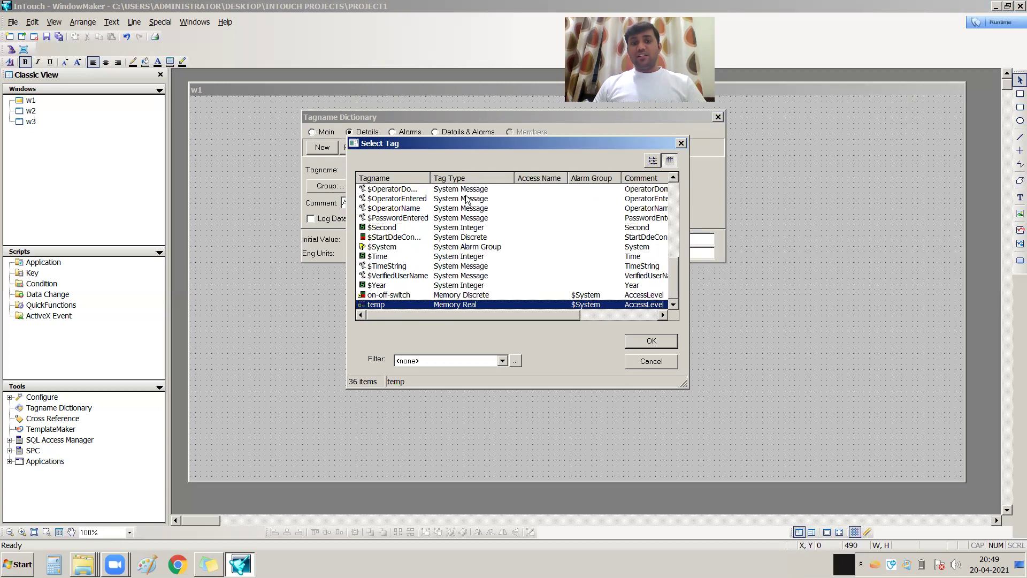
pyautogui.click(480, 297)
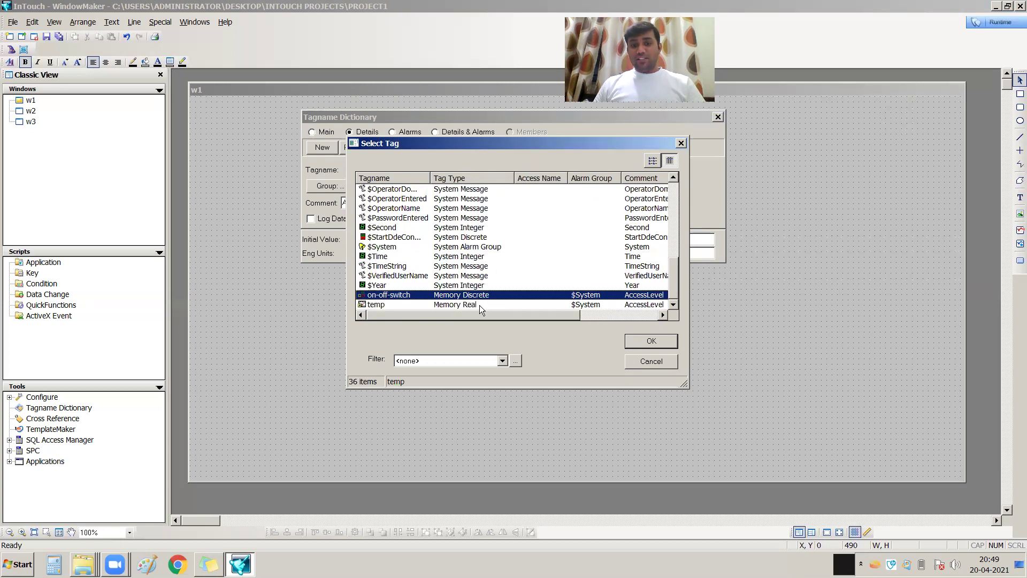
pyautogui.click(479, 306)
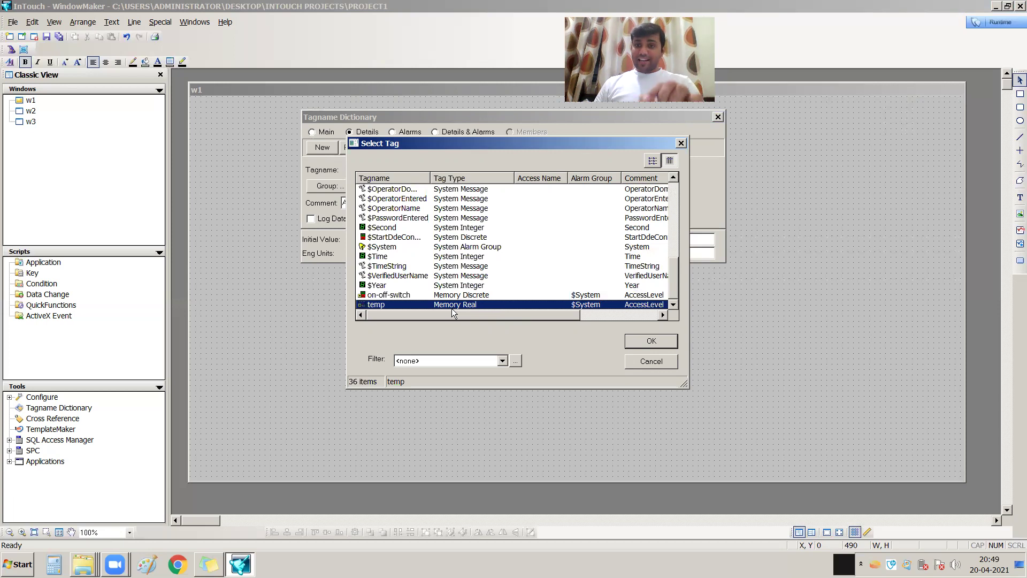
pyautogui.doubleClick(422, 295)
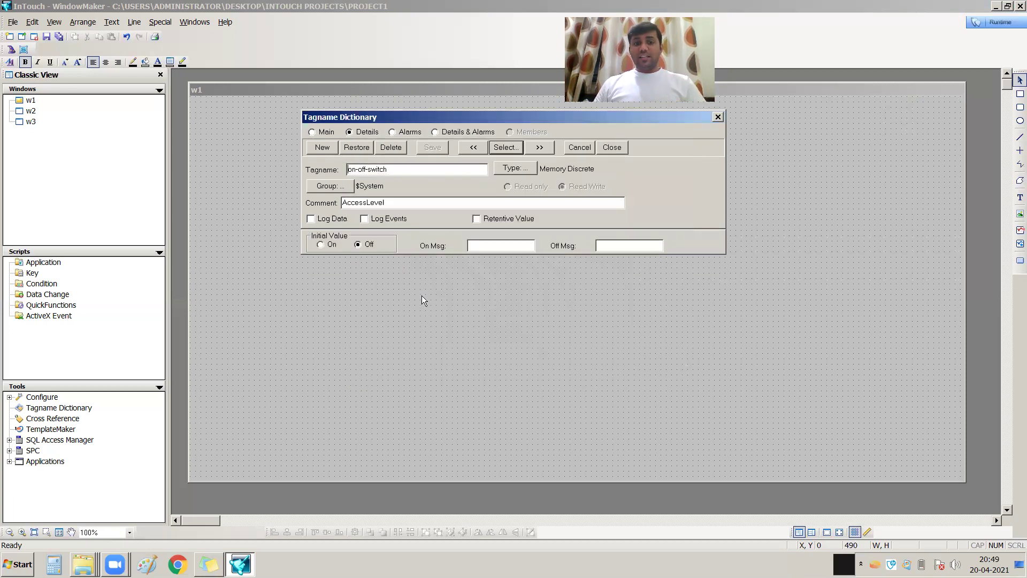
# - Load the temp tag (Memory Real) from the Select Tag list into the Tagname Dictionary
pyautogui.click(506, 148)
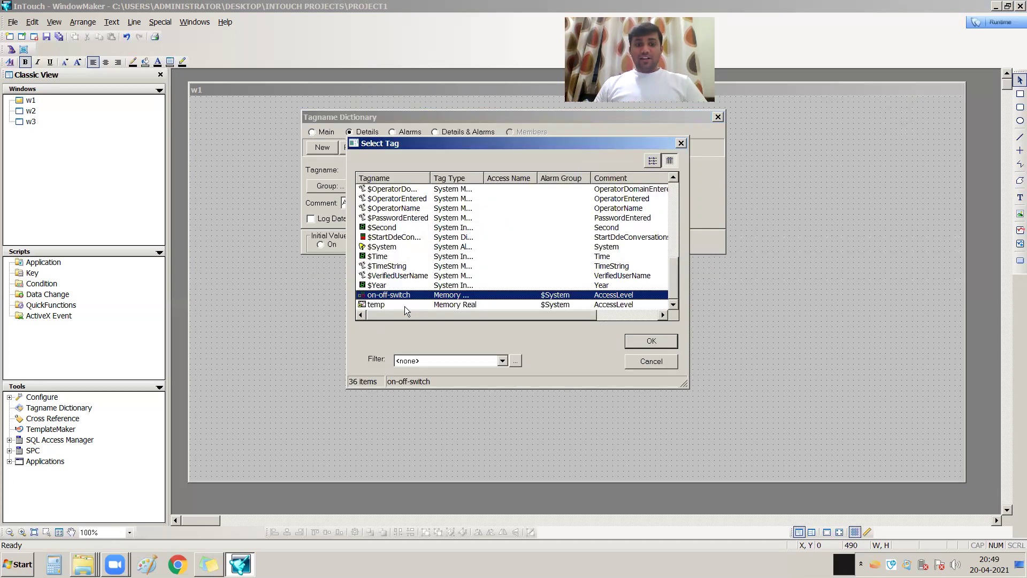
pyautogui.doubleClick(405, 305)
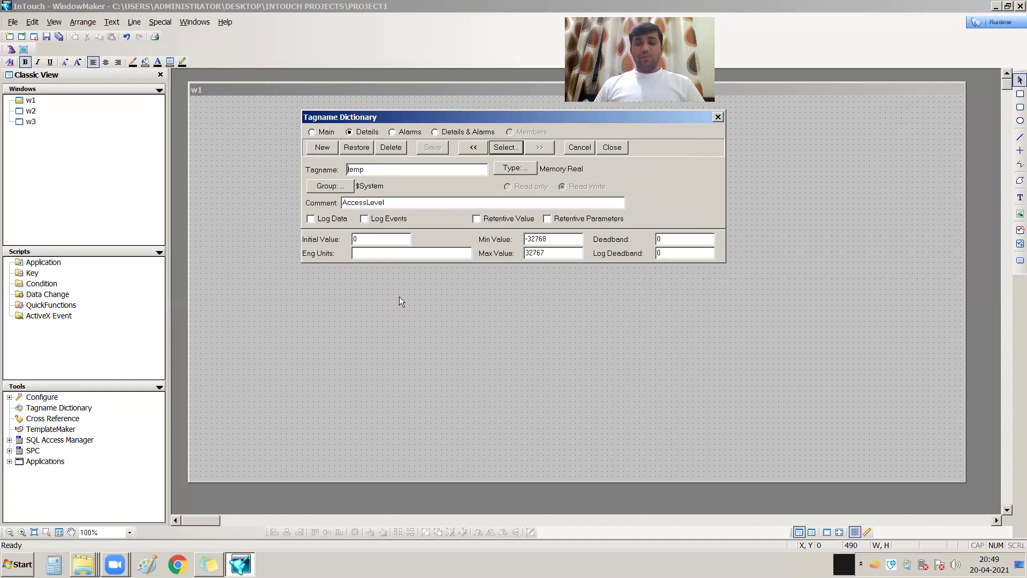